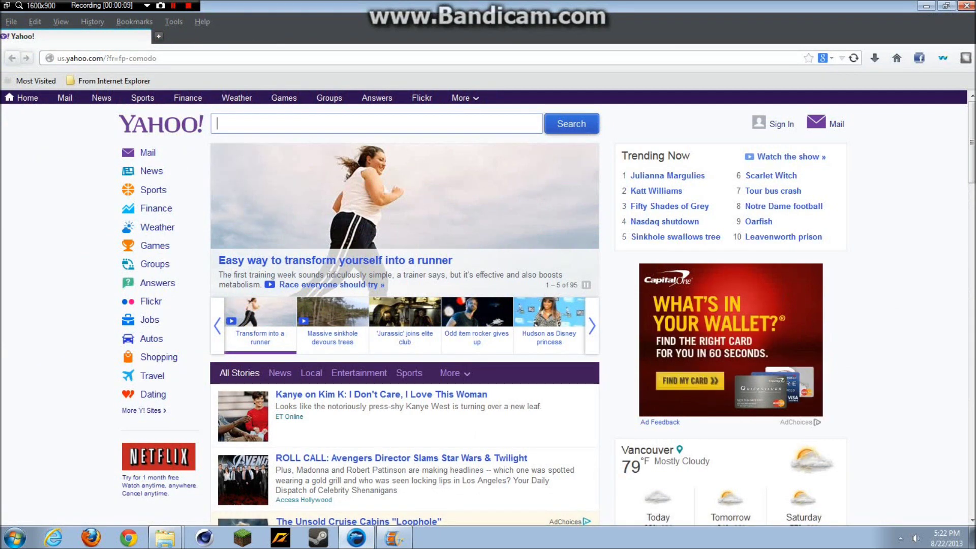
Step: Open the website gta4-mods.com in the browser
{"action": "left_click", "coordinate": [157, 58]}
{"action": "key", "text": "BackSpace"}
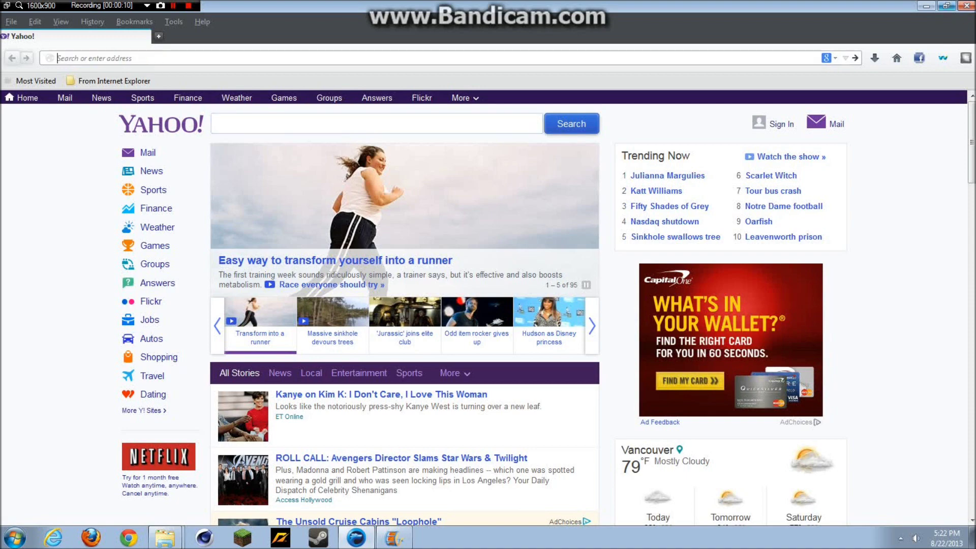
{"action": "type", "text": "gta4-mopds.com/"}
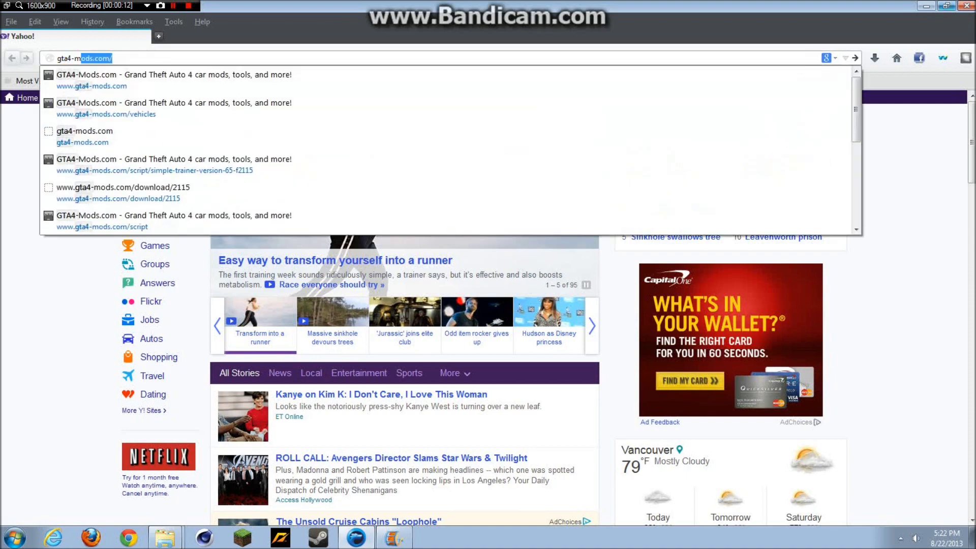
{"action": "key", "text": "BackSpace"}
{"action": "key", "text": "BackSpace"}
{"action": "key", "text": "BackSpace"}
{"action": "key", "text": "BackSpace"}
{"action": "key", "text": "BackSpace"}
{"action": "key", "text": "BackSpace"}
{"action": "key", "text": "BackSpace"}
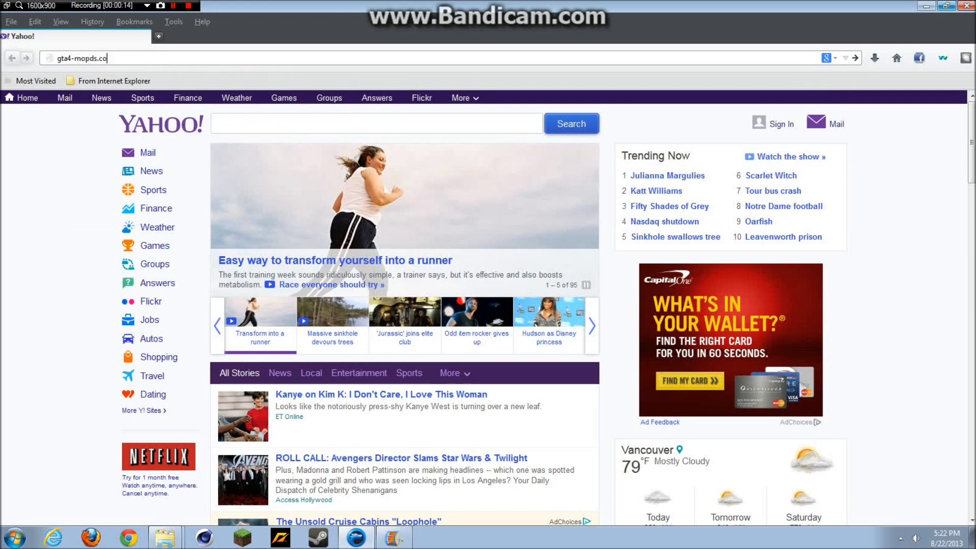
{"action": "type", "text": "d"}
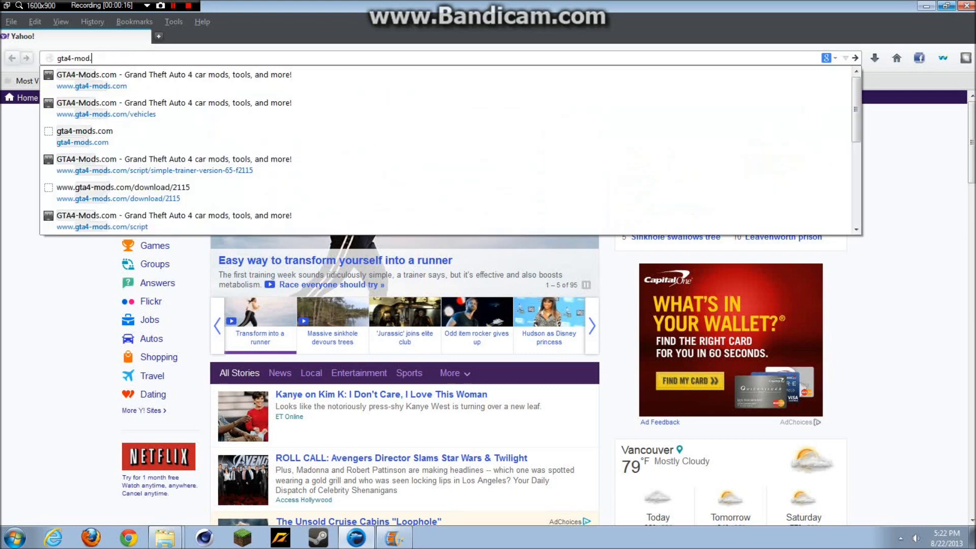
{"action": "type", "text": "s.com/"}
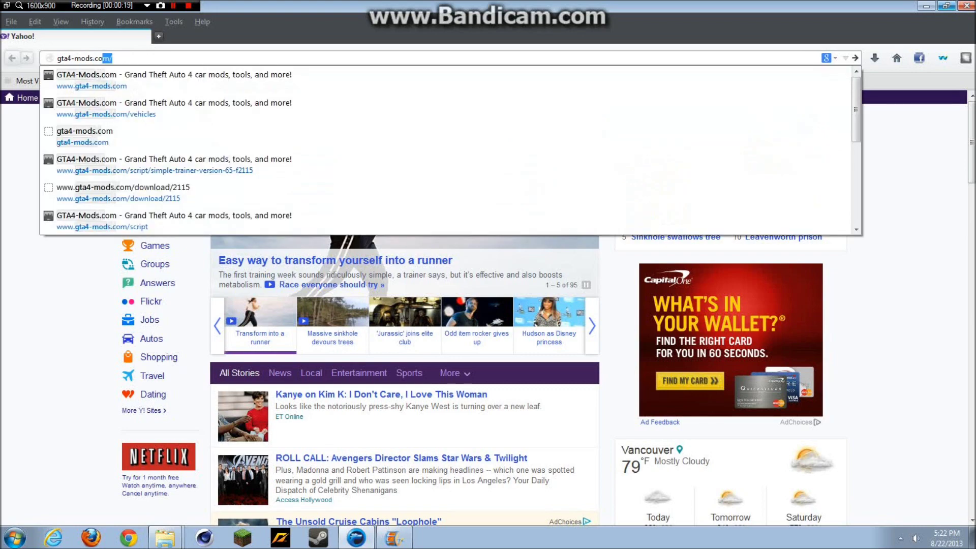
{"action": "key", "text": "Return"}
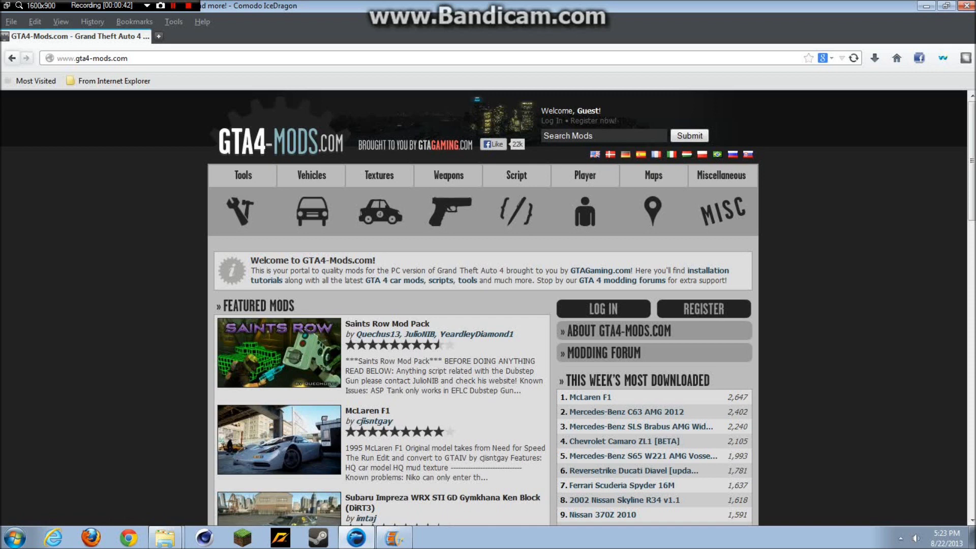
Step: Search the mods site for "simple trainer"
{"action": "left_click", "coordinate": [544, 136]}
{"action": "type", "text": "sim"}
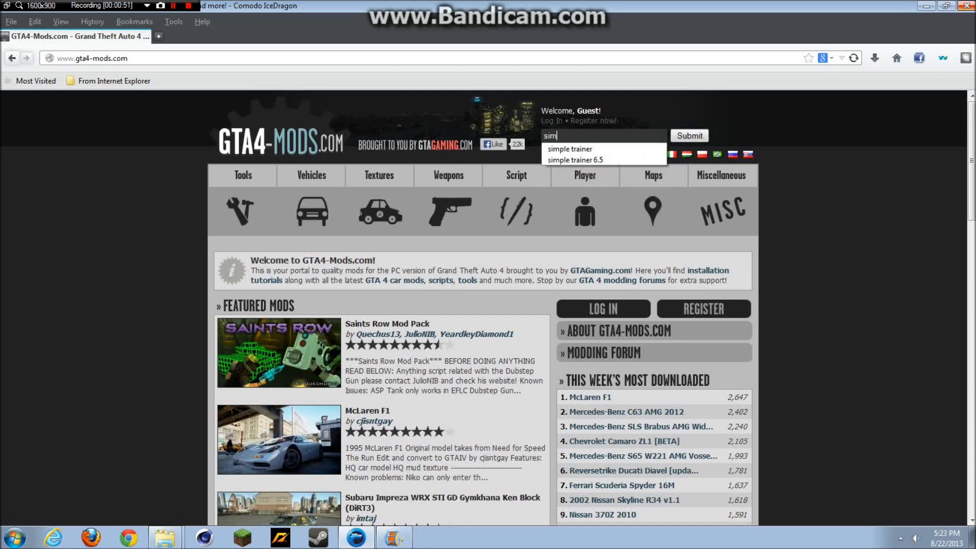
{"action": "type", "text": "ple"}
{"action": "key", "text": "BackSpace"}
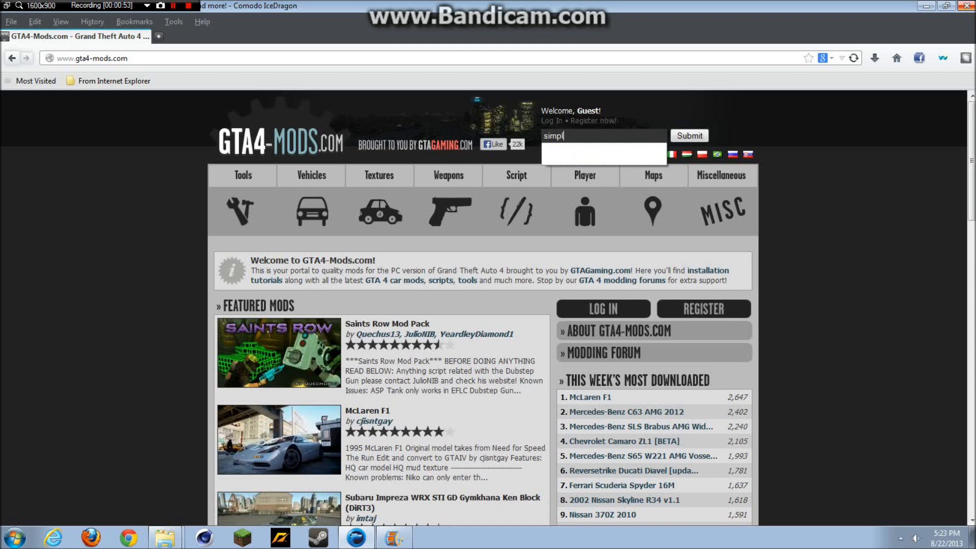
{"action": "type", "text": "le"}
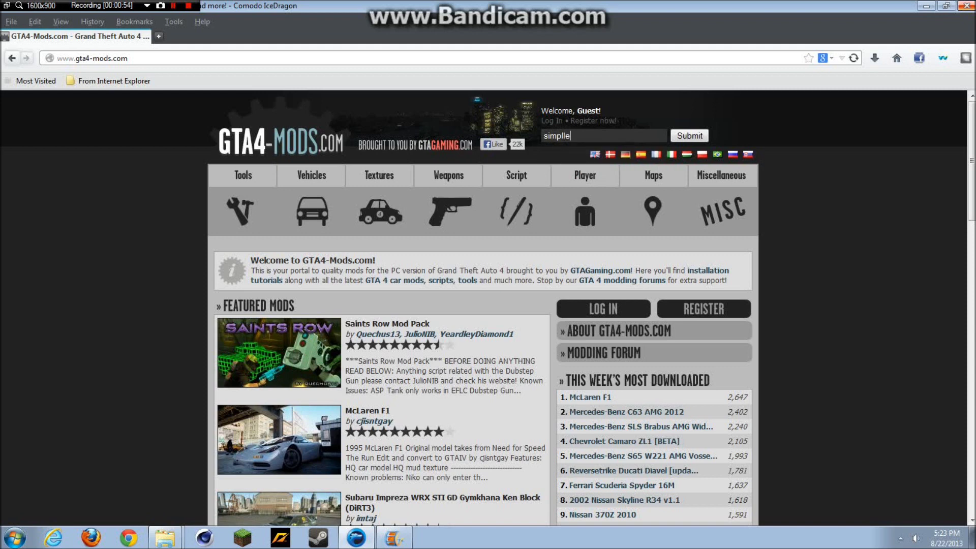
{"action": "key", "text": "BackSpace"}
{"action": "key", "text": "BackSpace"}
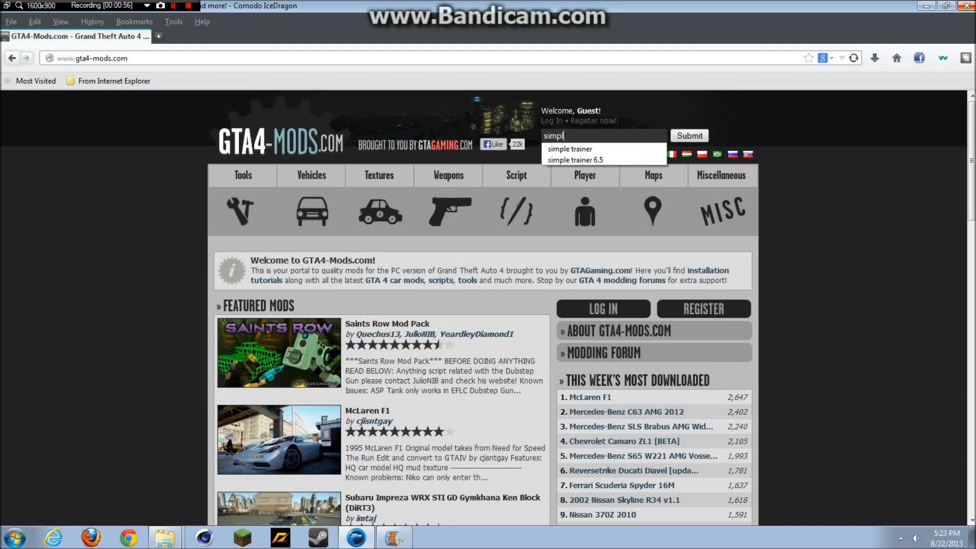
{"action": "type", "text": "le trainer"}
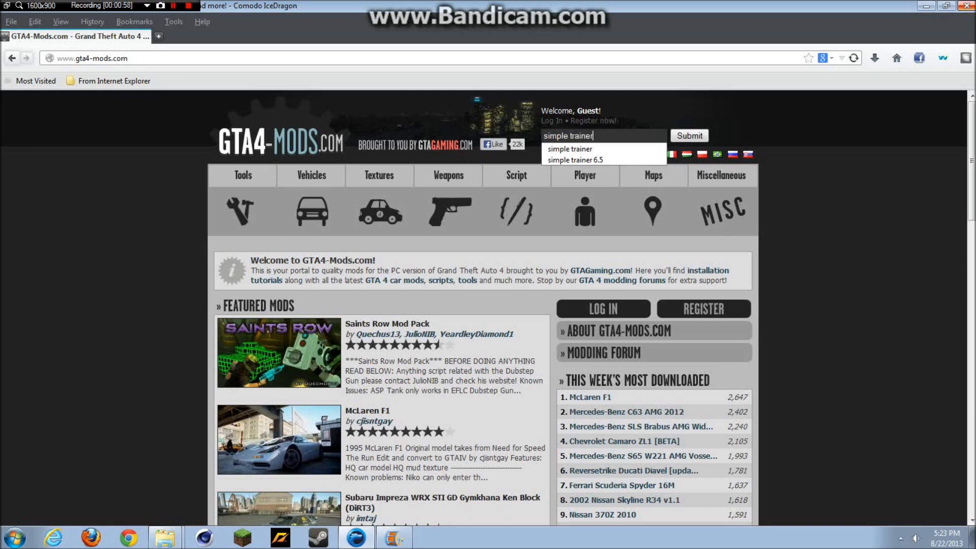
{"action": "key", "text": "Return"}
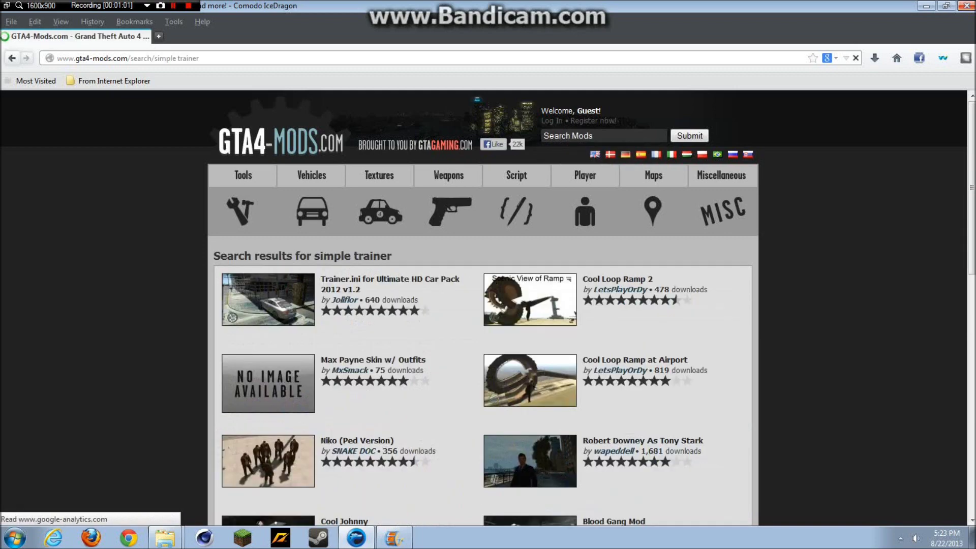
Step: Open the Simple Trainer Version 6.5 page and download its archive, choosing WinRAR archiver to open the file
{"action": "scroll", "coordinate": [488, 305], "scroll_direction": "down", "scroll_amount": 10}
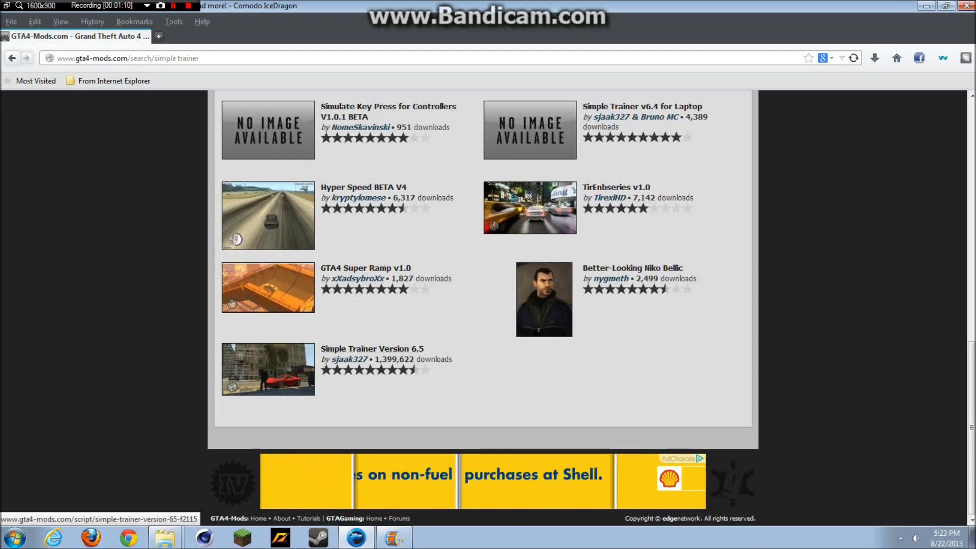
{"action": "left_click", "coordinate": [268, 369]}
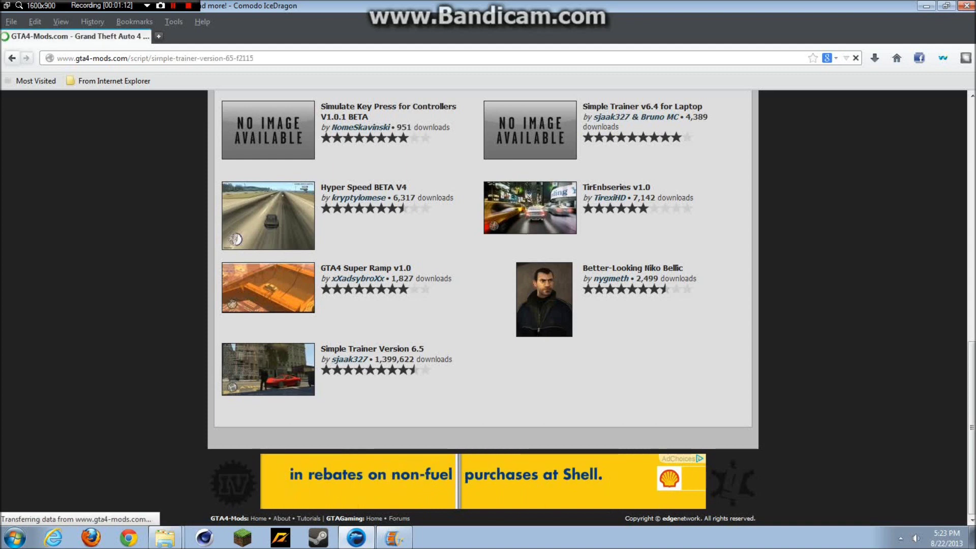
{"action": "scroll", "coordinate": [483, 307], "scroll_direction": "down", "scroll_amount": 3}
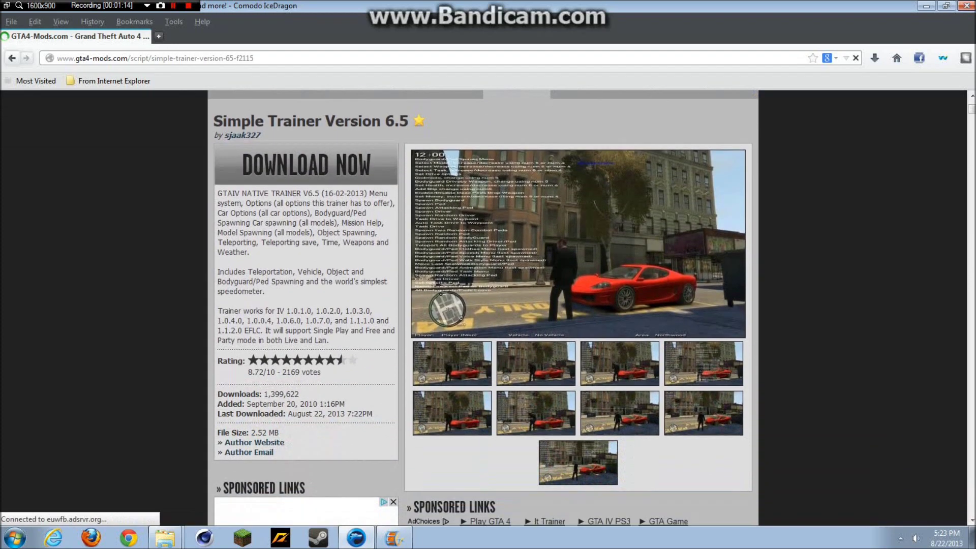
{"action": "left_click", "coordinate": [306, 162]}
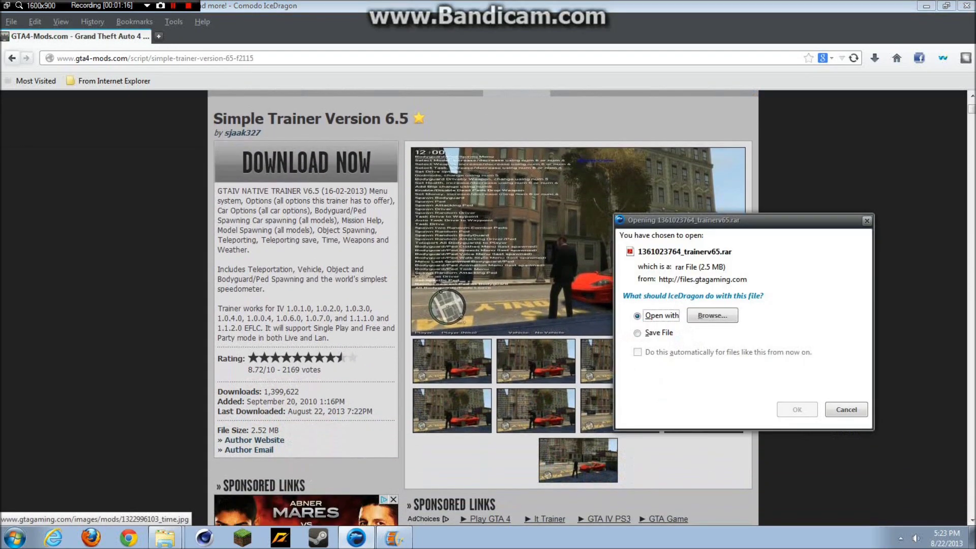
{"action": "left_click", "coordinate": [711, 316]}
{"action": "left_click", "coordinate": [737, 270]}
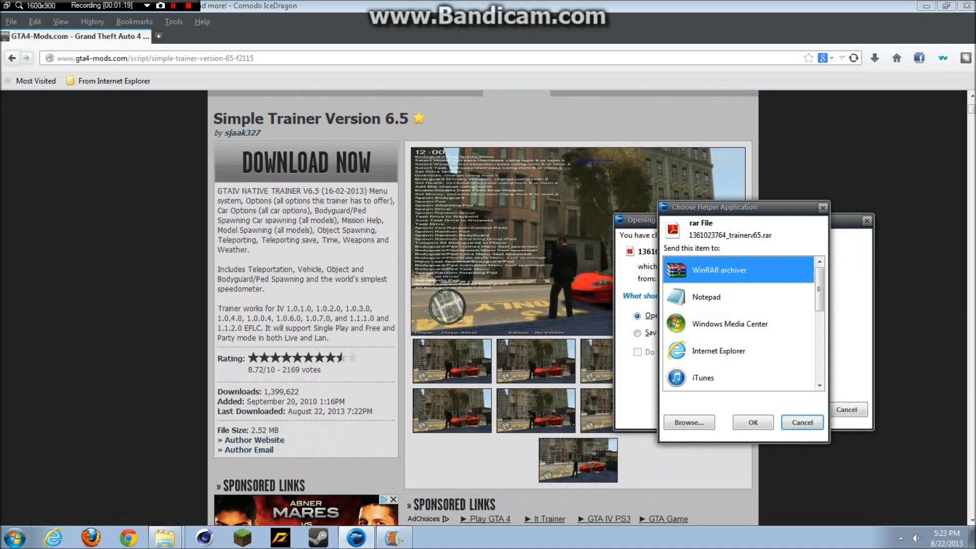
{"action": "left_click", "coordinate": [753, 422]}
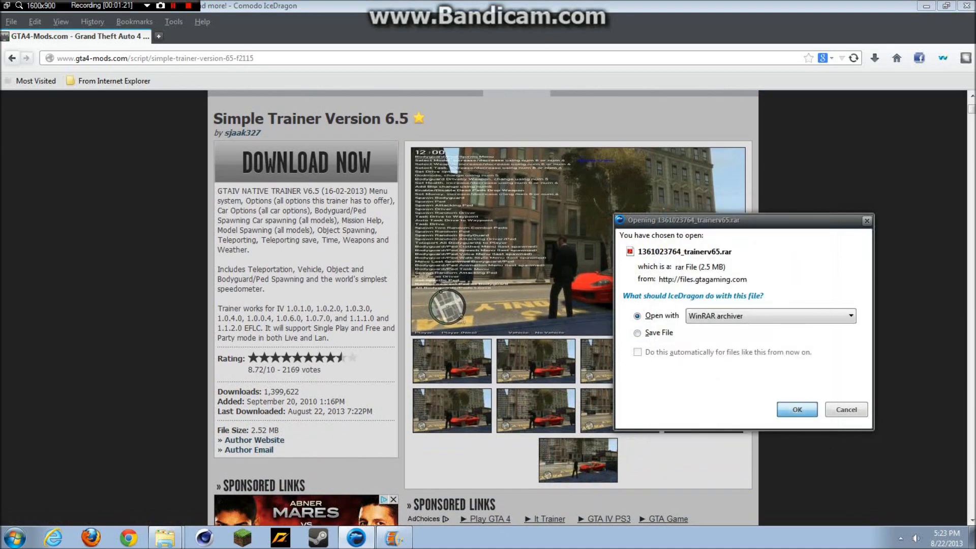
{"action": "key", "text": "Return"}
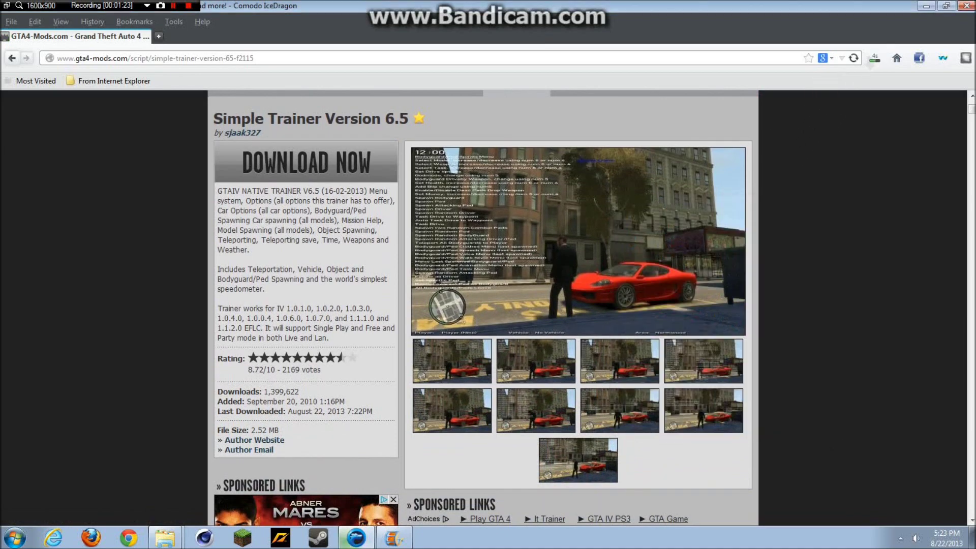
Step: Dismiss the WinRAR license notice and bring the trainer archive window back up, repositioned over the web page
{"action": "scroll", "coordinate": [488, 305], "scroll_direction": "up", "scroll_amount": 3}
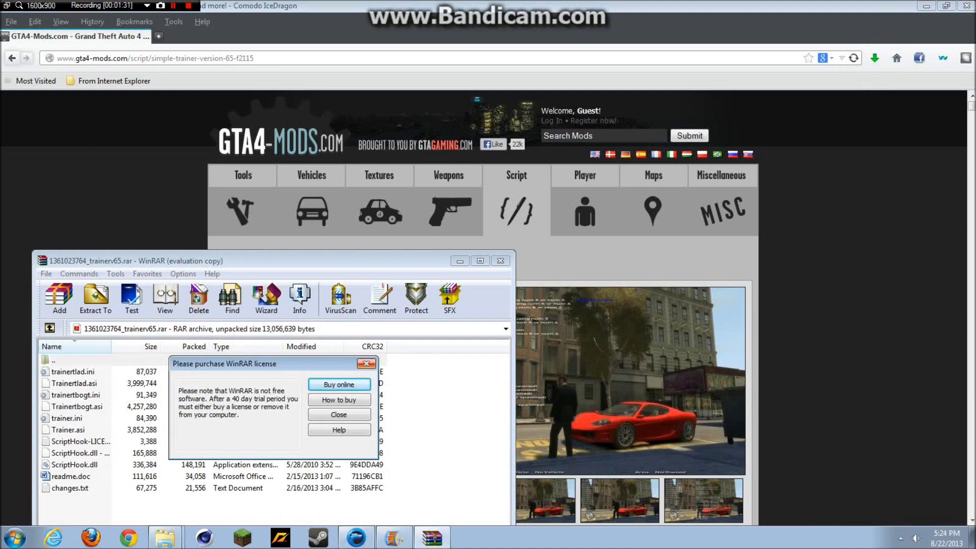
{"action": "left_click", "coordinate": [366, 363]}
{"action": "left_click", "coordinate": [594, 154]}
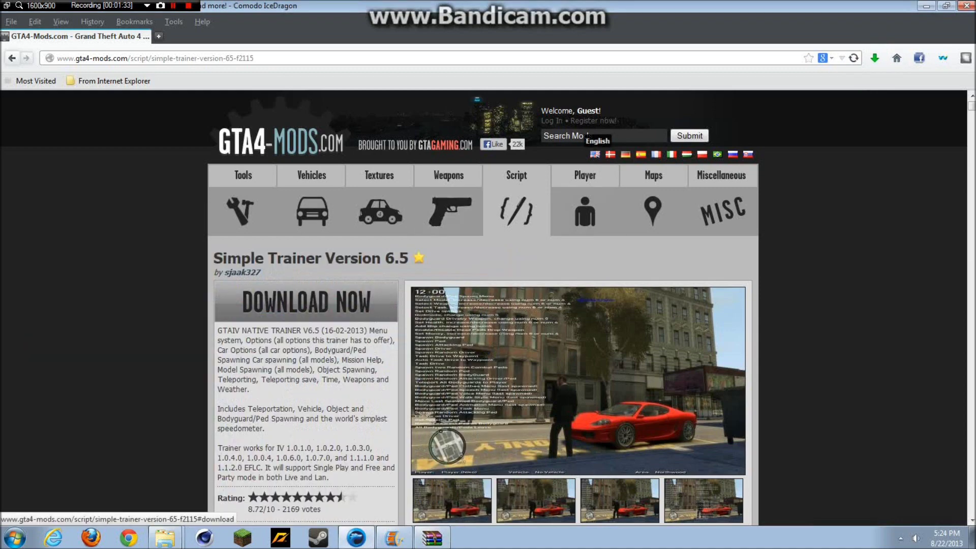
{"action": "left_click", "coordinate": [432, 537]}
{"action": "left_click_drag", "start_coordinate": [448, 261], "coordinate": [420, 172]}
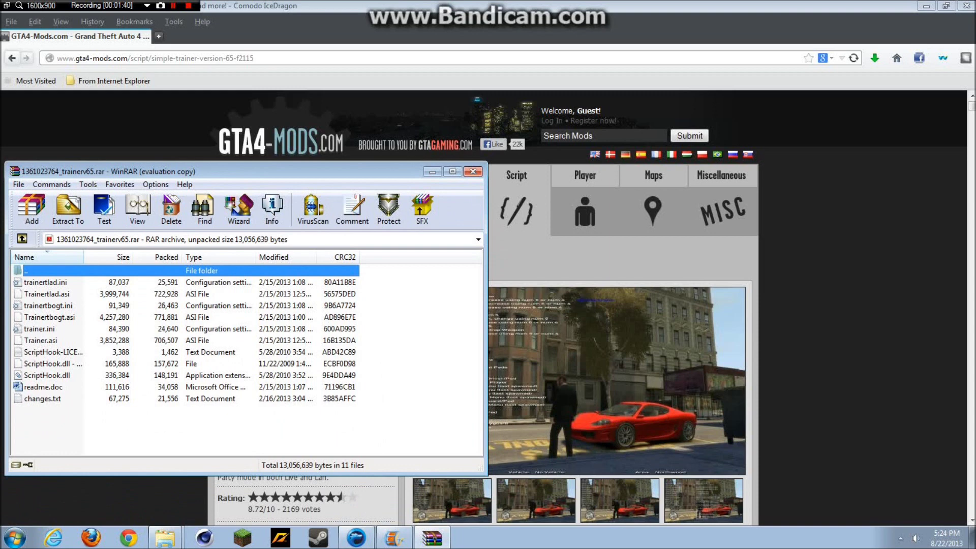
Step: Minimize the trainer archive window and search the mods site for "asi loader"
{"action": "left_click", "coordinate": [603, 136]}
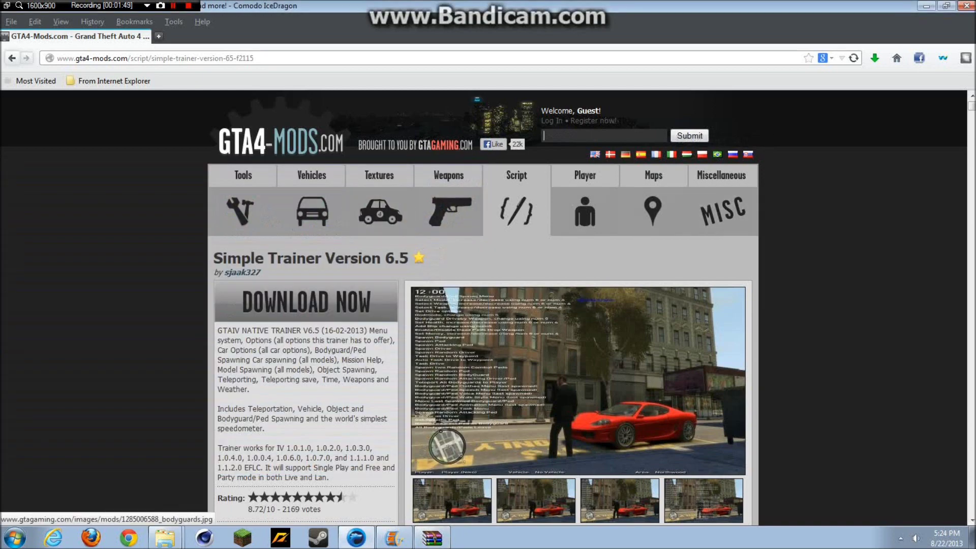
{"action": "key", "text": "alt+Tab"}
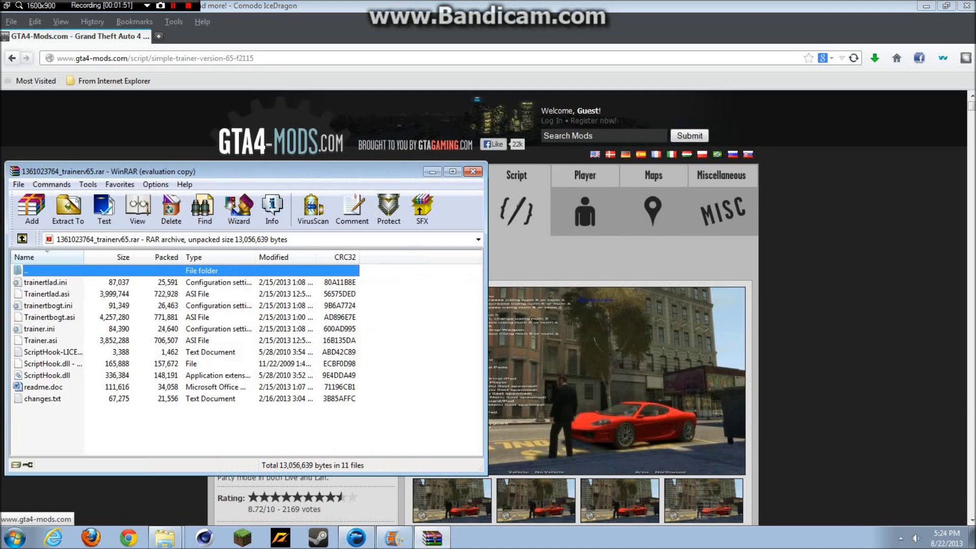
{"action": "left_click", "coordinate": [432, 172]}
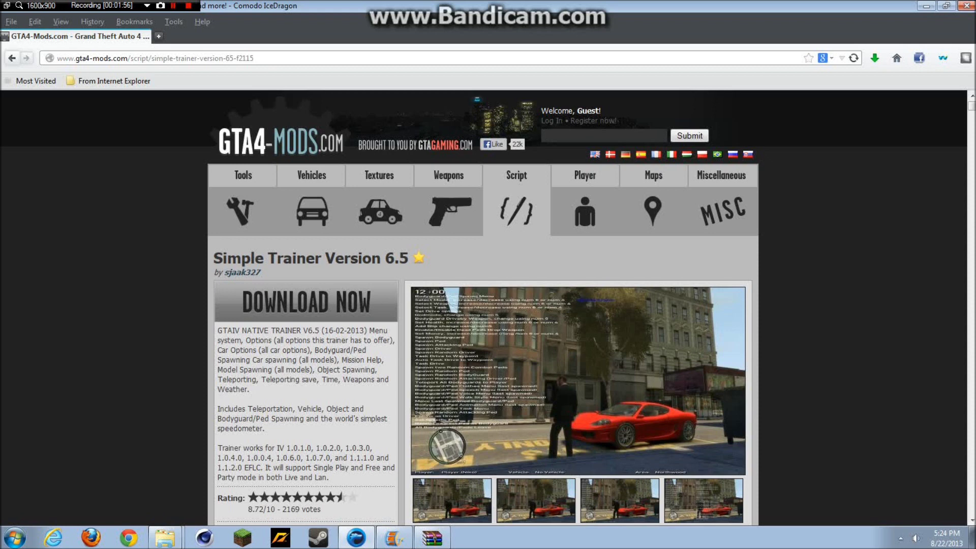
{"action": "type", "text": "asi"}
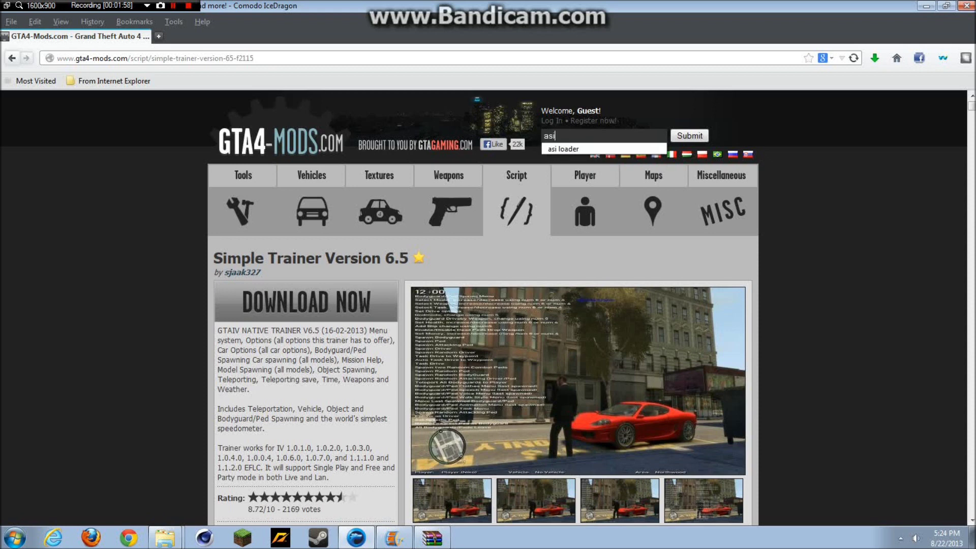
{"action": "type", "text": " loader"}
{"action": "key", "text": "Return"}
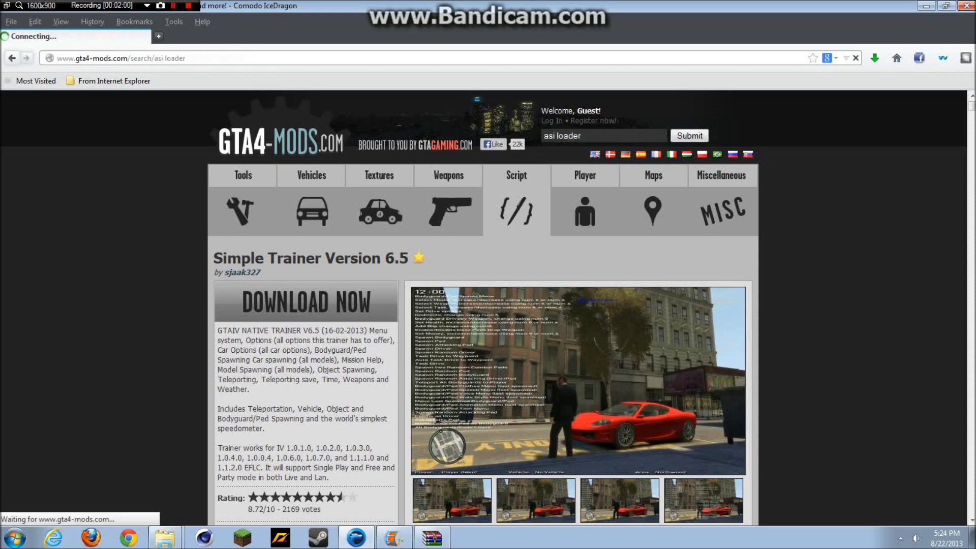
Step: Download GTA IV ASI Loader v1.0.2.0b from the search results, open it with WinRAR and dismiss the license notice
{"action": "scroll", "coordinate": [483, 305], "scroll_direction": "down", "scroll_amount": 10}
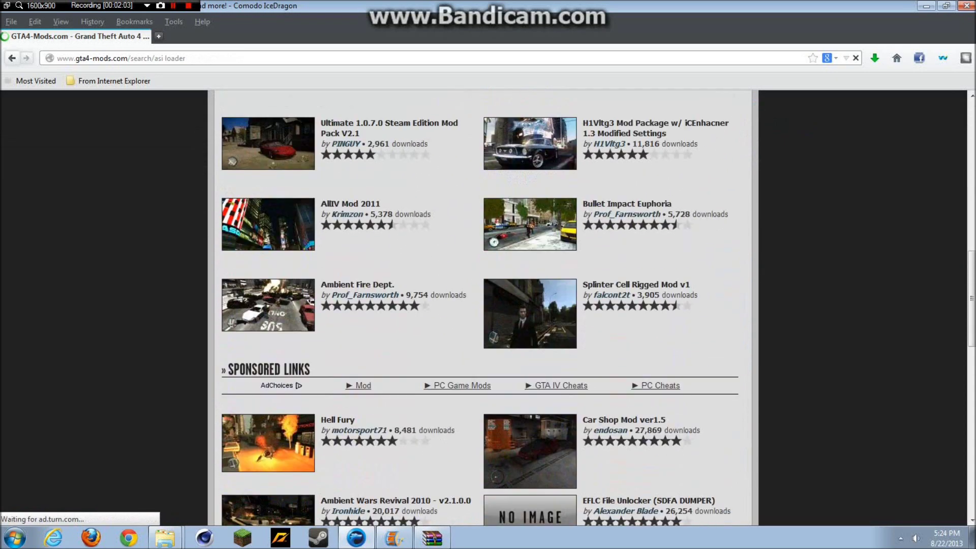
{"action": "scroll", "coordinate": [483, 305], "scroll_direction": "down", "scroll_amount": 5}
{"action": "left_click", "coordinate": [377, 349]}
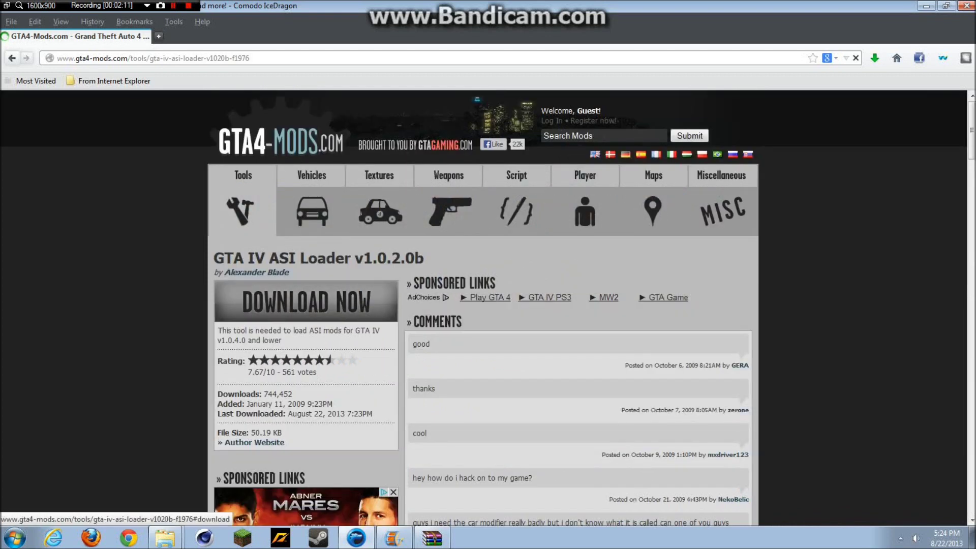
{"action": "left_click", "coordinate": [306, 302]}
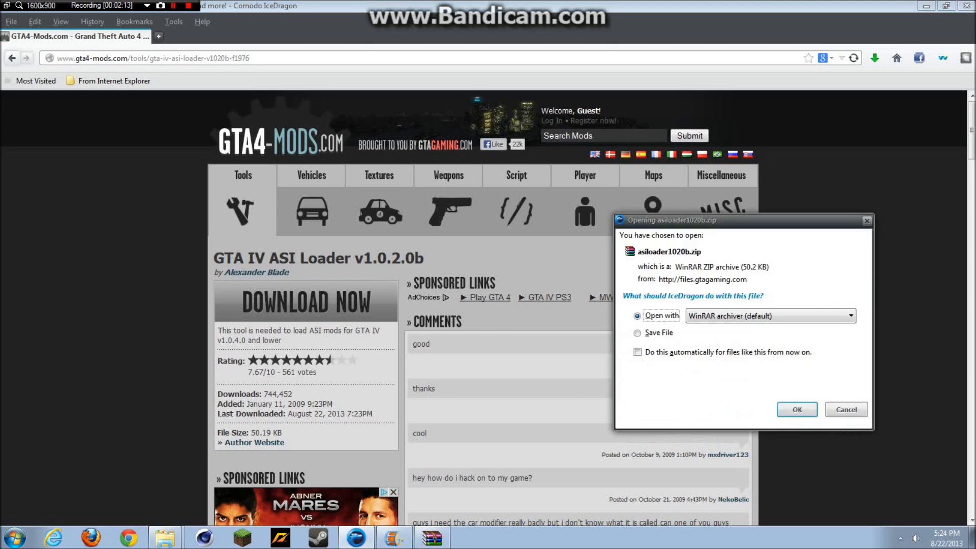
{"action": "key", "text": "Return"}
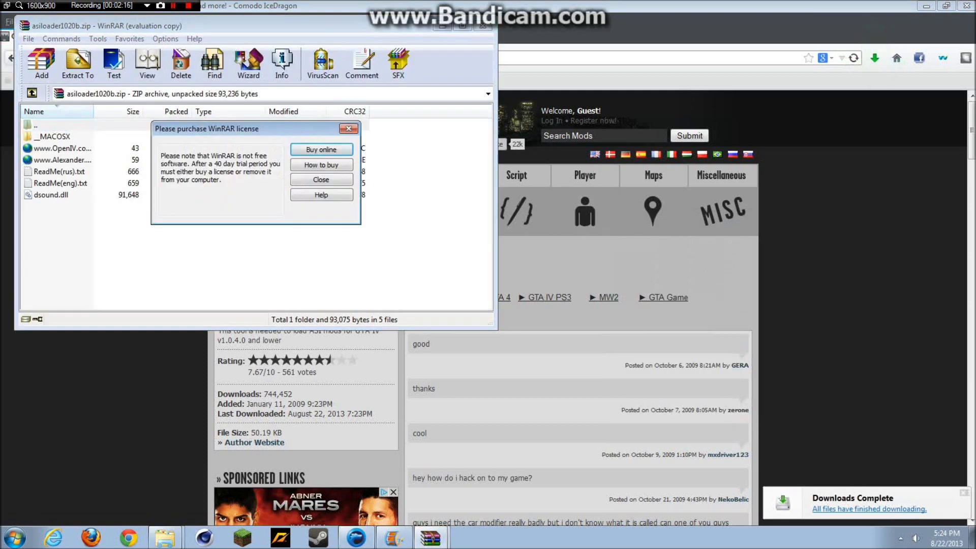
{"action": "key", "text": "Escape"}
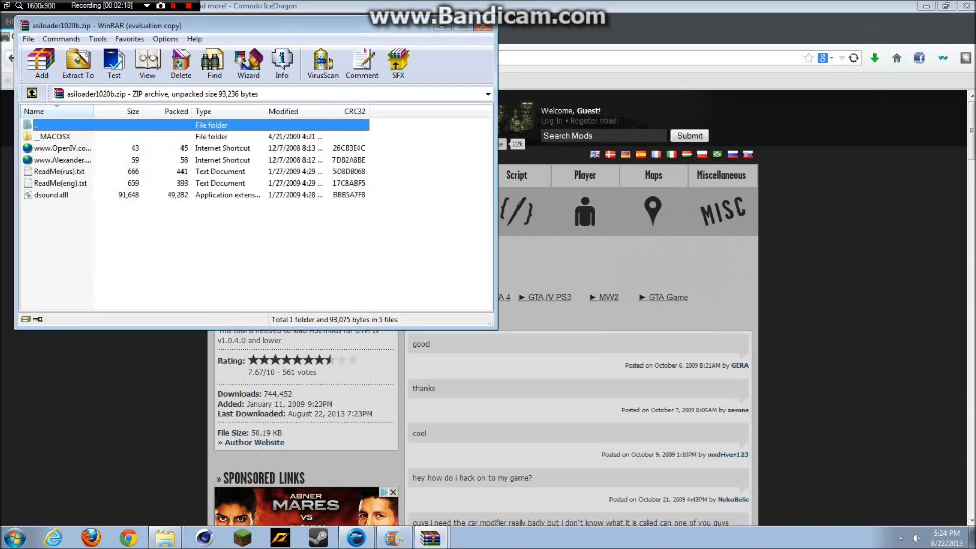
Step: Close the web browser, minimize the webcam recording window and move the ASI loader archive window lower on the desktop
{"action": "left_click", "coordinate": [966, 6]}
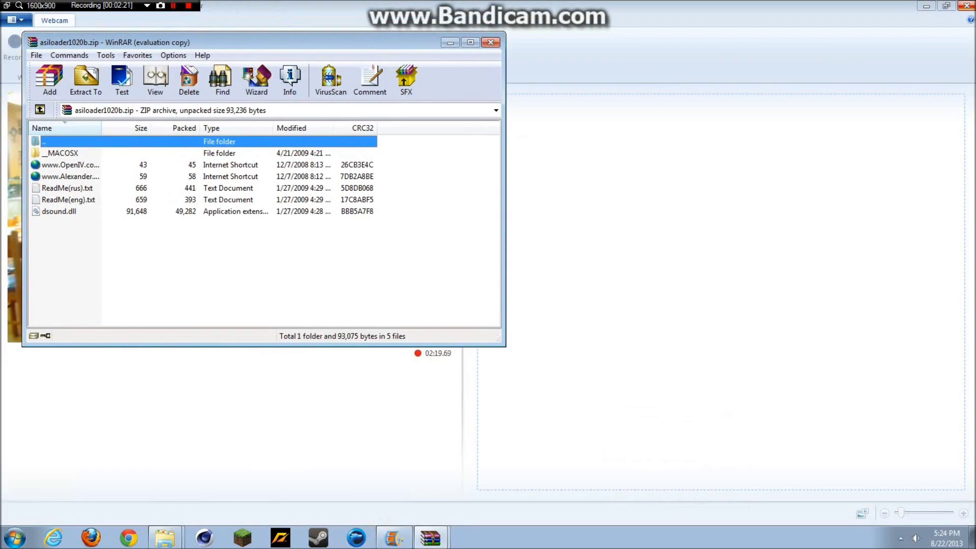
{"action": "left_click", "coordinate": [926, 6]}
{"action": "left_click_drag", "start_coordinate": [265, 42], "coordinate": [239, 181]}
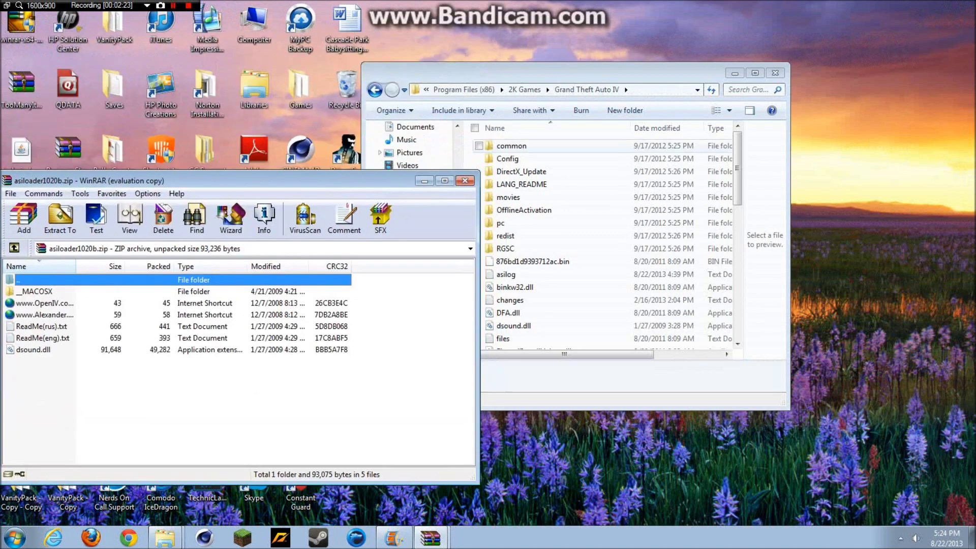
Step: Bring the trainerv65 archive to the front and place the Grand Theft Auto IV folder window beside it
{"action": "left_click_drag", "start_coordinate": [575, 72], "coordinate": [745, 53]}
{"action": "mouse_move", "coordinate": [439, 542]}
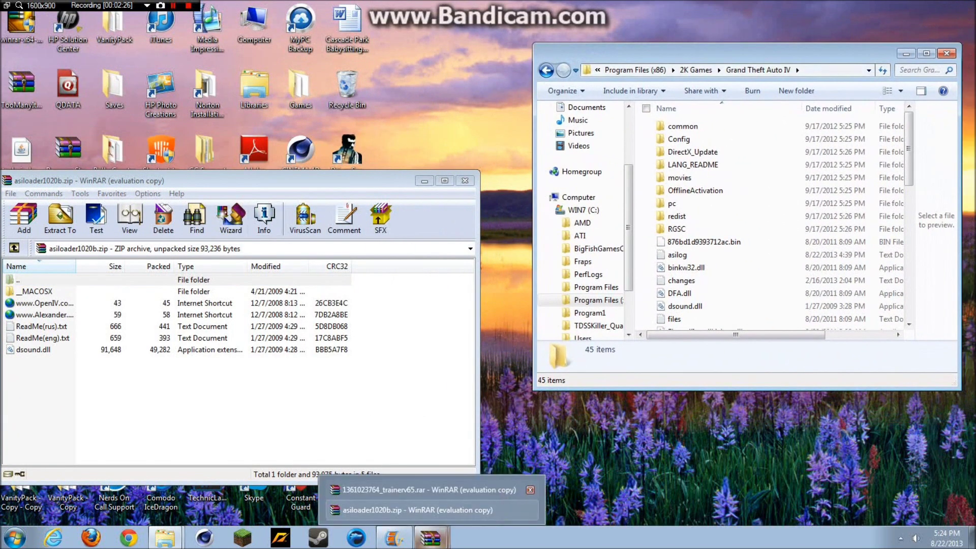
{"action": "left_click", "coordinate": [429, 489]}
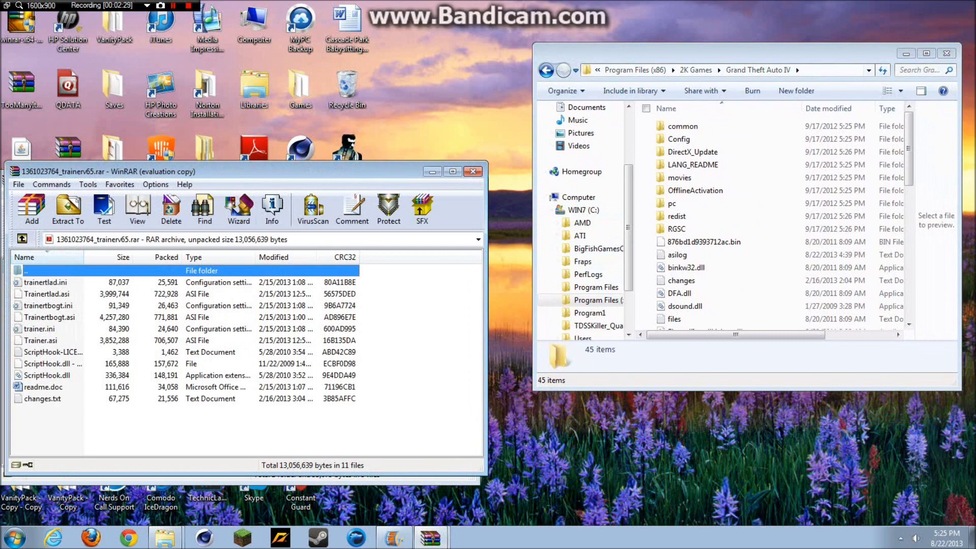
{"action": "left_click_drag", "start_coordinate": [746, 53], "coordinate": [705, 55]}
Step: Look through the Grand Theft Auto IV folder for the trainer, ScriptHook and game executable files
{"action": "scroll", "coordinate": [734, 192], "scroll_direction": "down", "scroll_amount": 6}
{"action": "scroll", "coordinate": [733, 318], "scroll_direction": "up", "scroll_amount": 4}
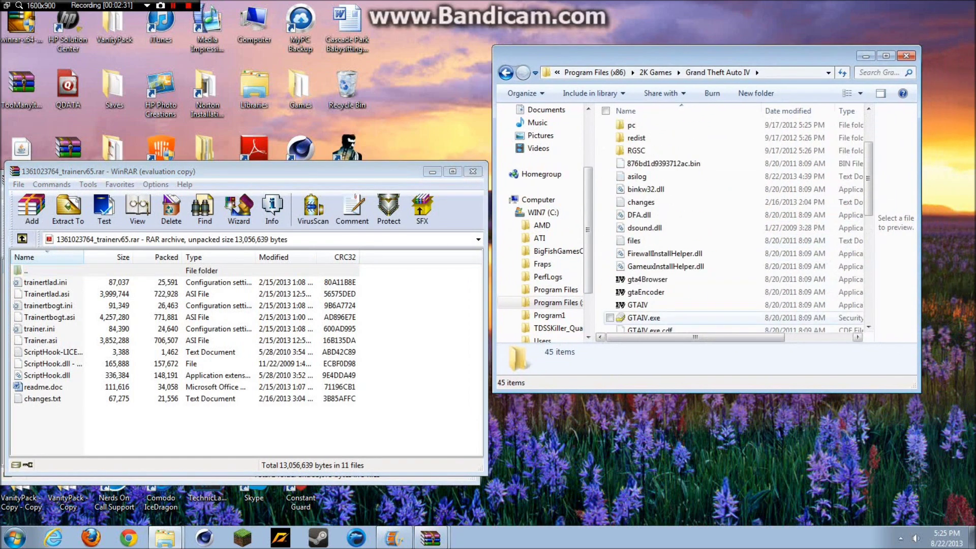
{"action": "scroll", "coordinate": [712, 223], "scroll_direction": "down", "scroll_amount": 5}
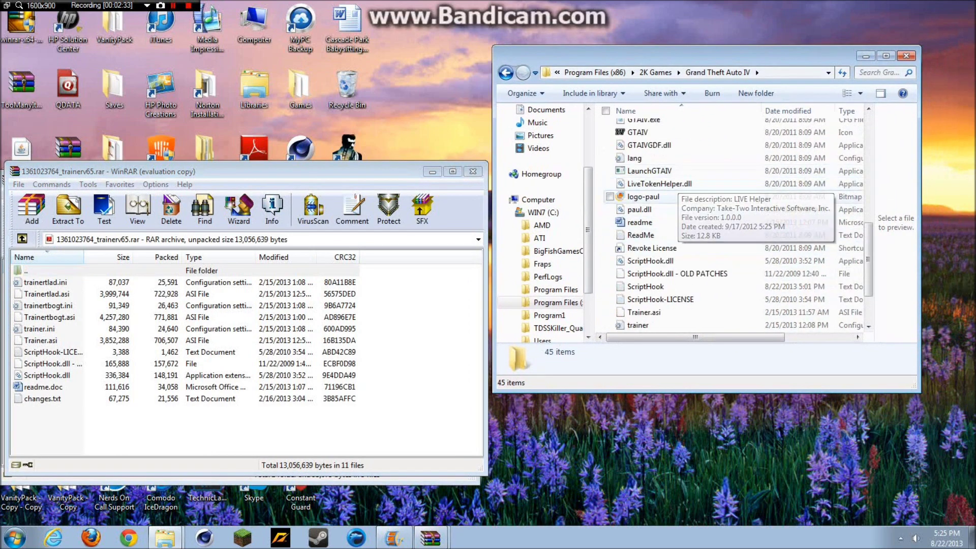
{"action": "scroll", "coordinate": [732, 224], "scroll_direction": "down", "scroll_amount": 2}
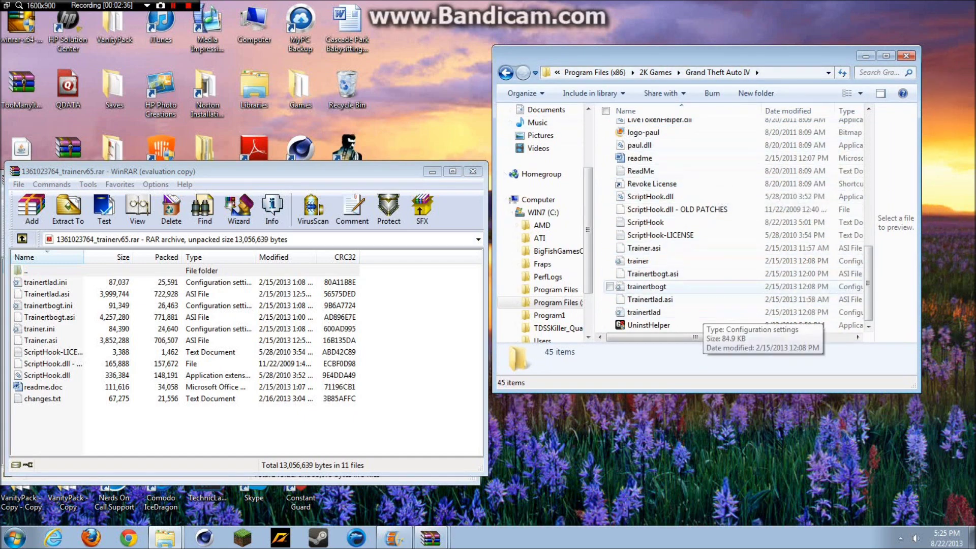
{"action": "scroll", "coordinate": [676, 255], "scroll_direction": "up", "scroll_amount": 2}
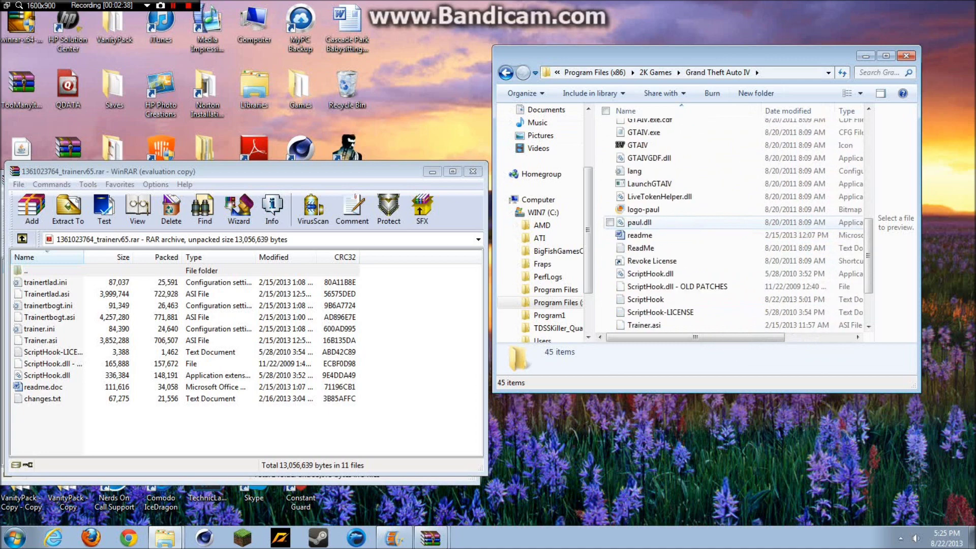
{"action": "scroll", "coordinate": [676, 226], "scroll_direction": "up", "scroll_amount": 1}
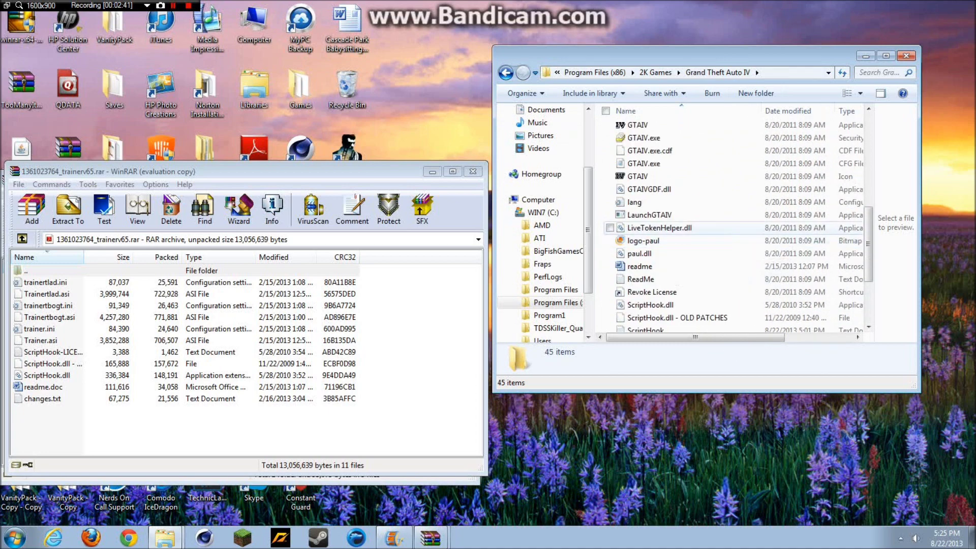
{"action": "scroll", "coordinate": [661, 125], "scroll_direction": "up", "scroll_amount": 1}
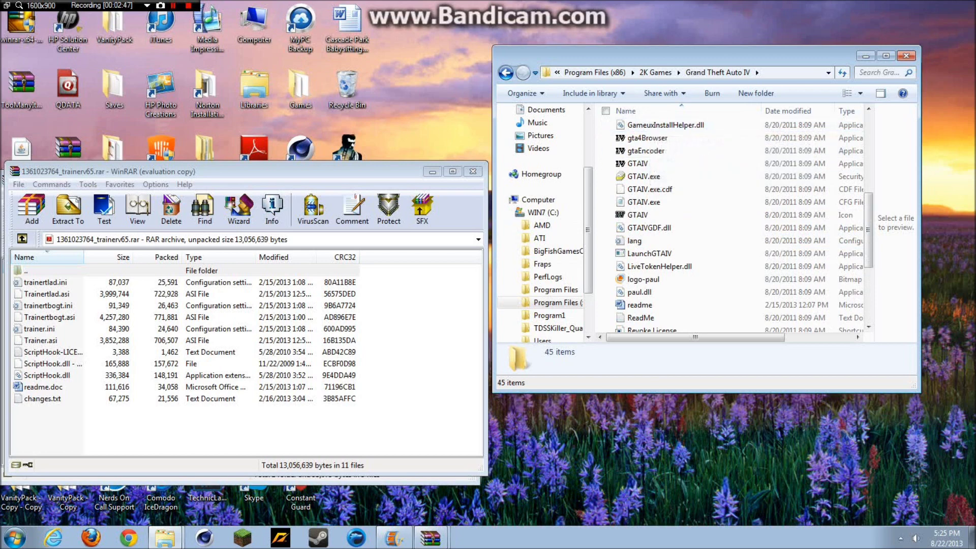
Step: Shift the trainer archive window aside, and close both the trainer and ASI loader archives
{"action": "left_click_drag", "start_coordinate": [239, 172], "coordinate": [302, 152]}
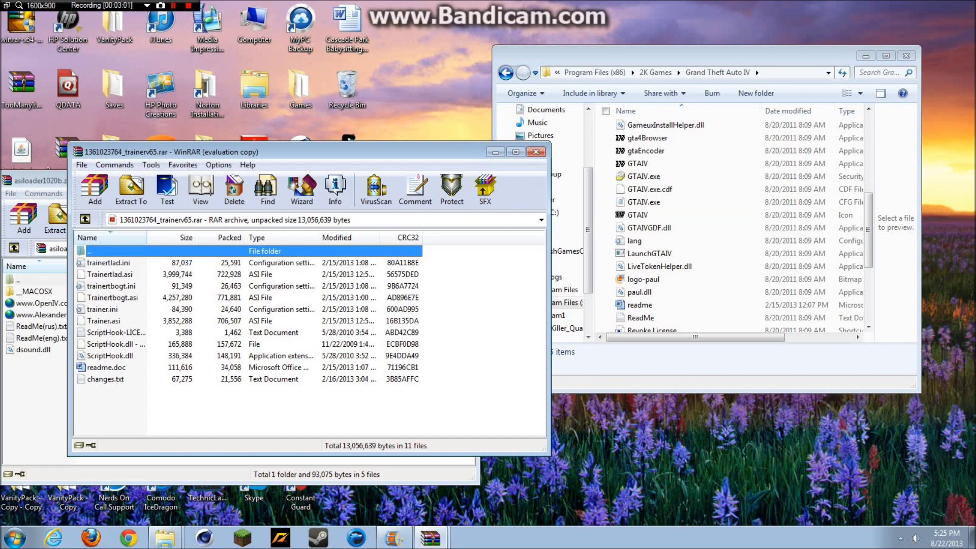
{"action": "left_click_drag", "start_coordinate": [381, 151], "coordinate": [355, 154]}
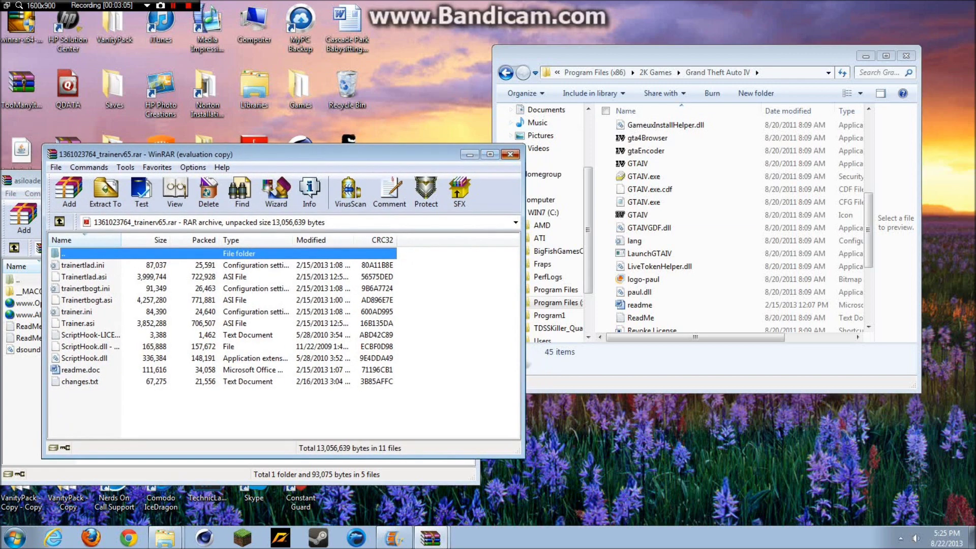
{"action": "left_click", "coordinate": [510, 154]}
{"action": "left_click", "coordinate": [465, 180]}
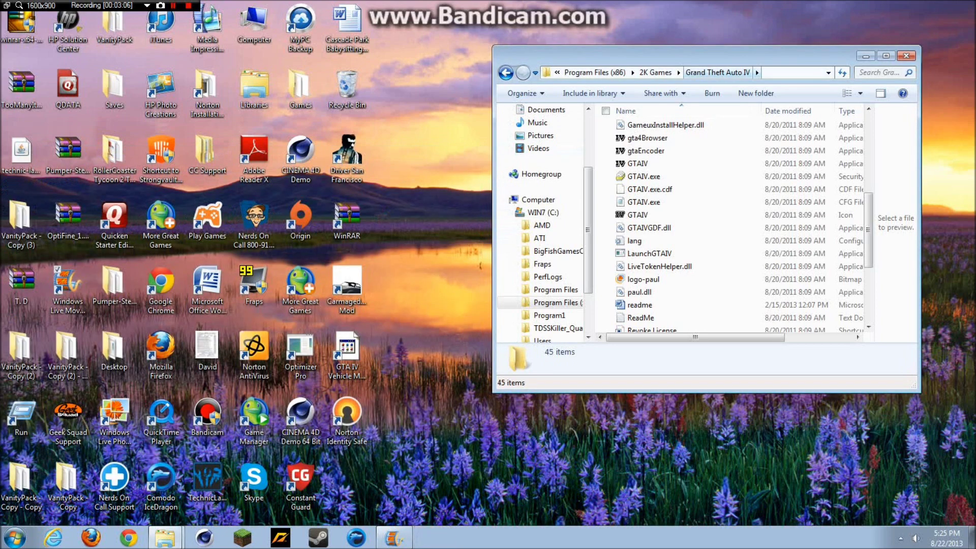
Step: Locate LaunchGTAIV in the Grand Theft Auto IV folder, select it and view its available actions without choosing any
{"action": "scroll", "coordinate": [733, 223], "scroll_direction": "down", "scroll_amount": 3}
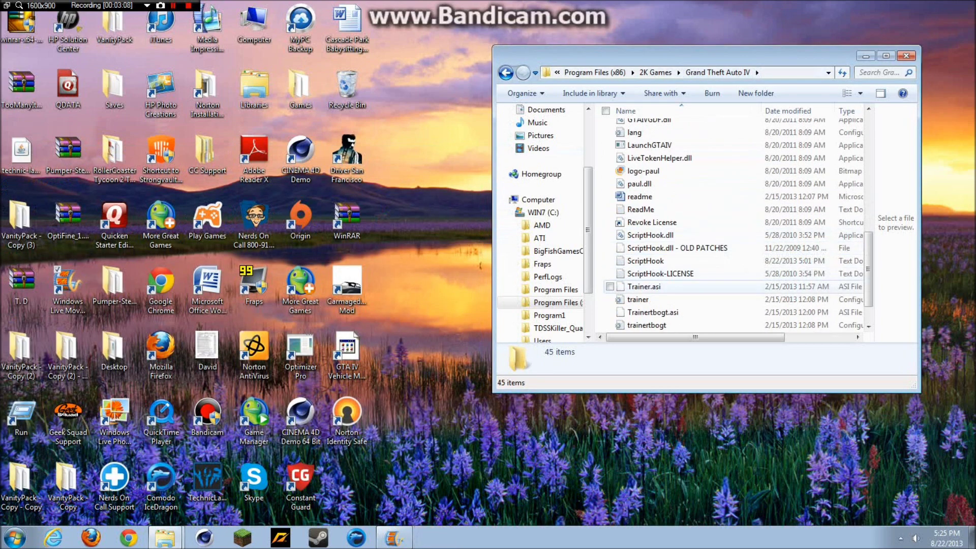
{"action": "scroll", "coordinate": [686, 287], "scroll_direction": "down", "scroll_amount": 1}
{"action": "scroll", "coordinate": [686, 293], "scroll_direction": "up", "scroll_amount": 7}
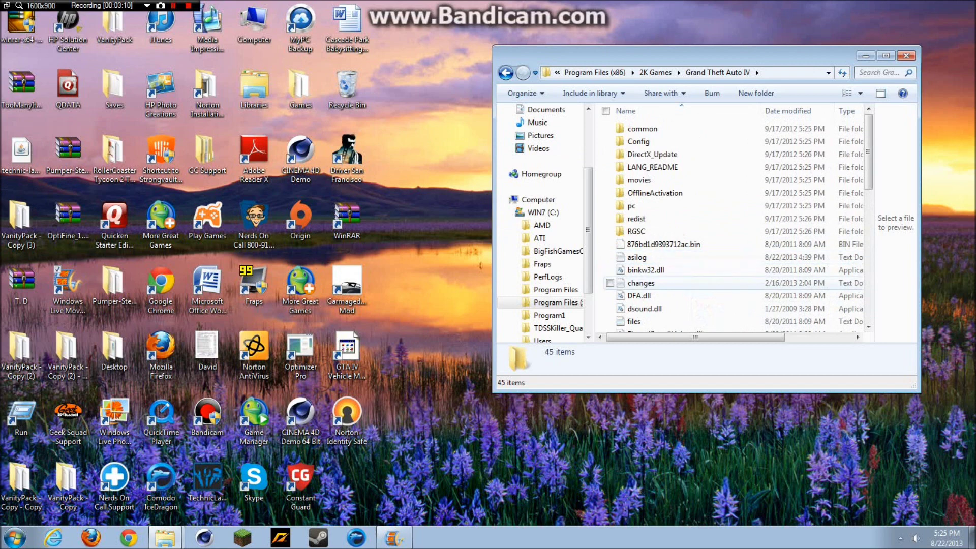
{"action": "scroll", "coordinate": [686, 300], "scroll_direction": "down", "scroll_amount": 3}
{"action": "left_click", "coordinate": [663, 286]}
{"action": "right_click", "coordinate": [663, 286]}
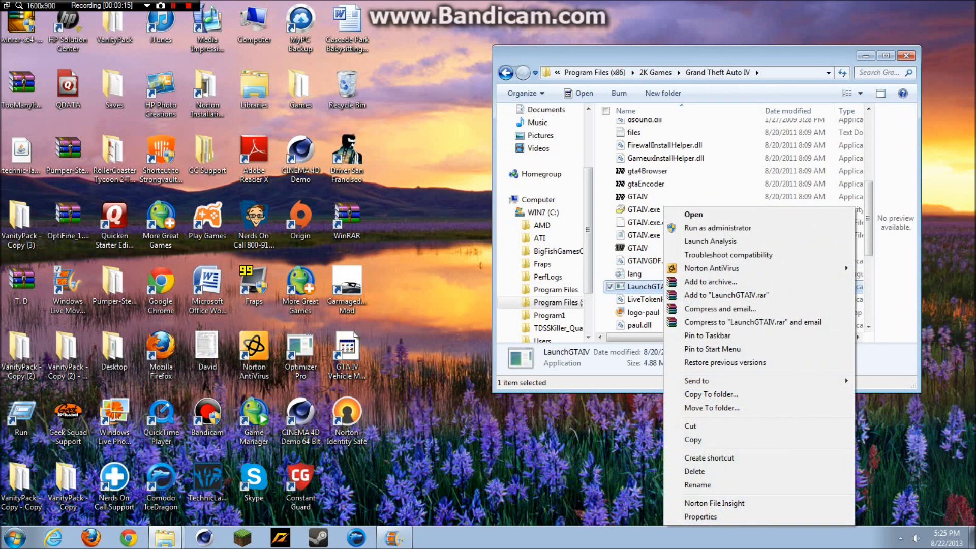
{"action": "left_click", "coordinate": [480, 265]}
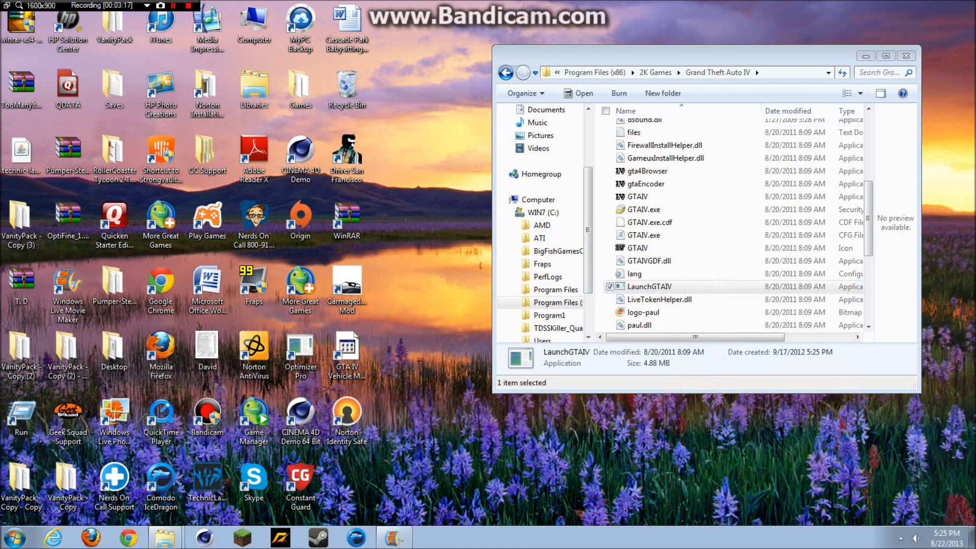